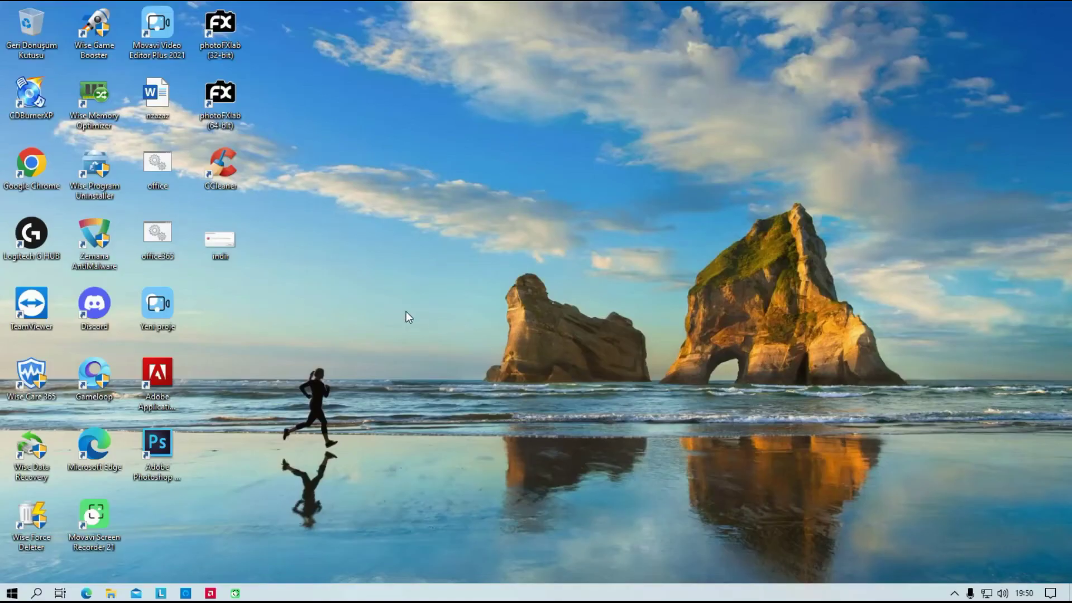
Review the Script Host error screenshot, close it, then launch CCleaner Professional from the desktop.
double_click(223, 242)
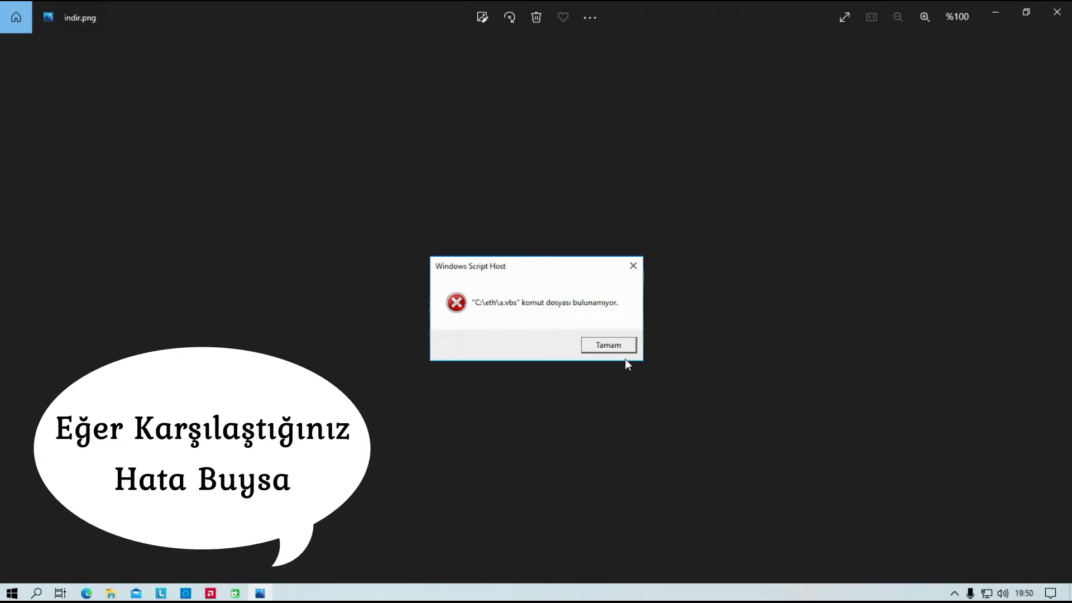
left_click(1060, 24)
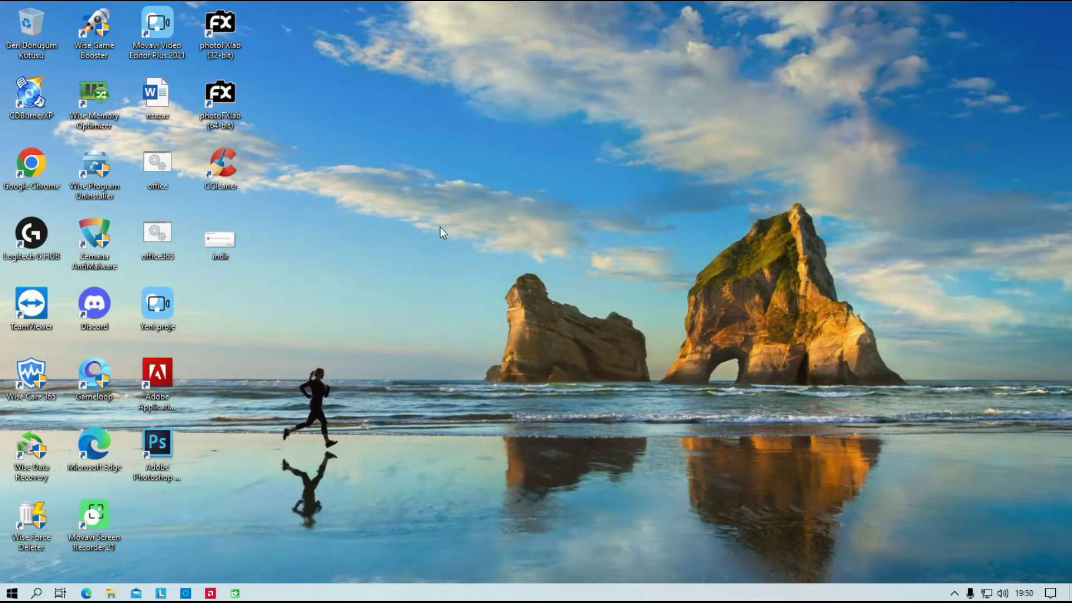
double_click(223, 165)
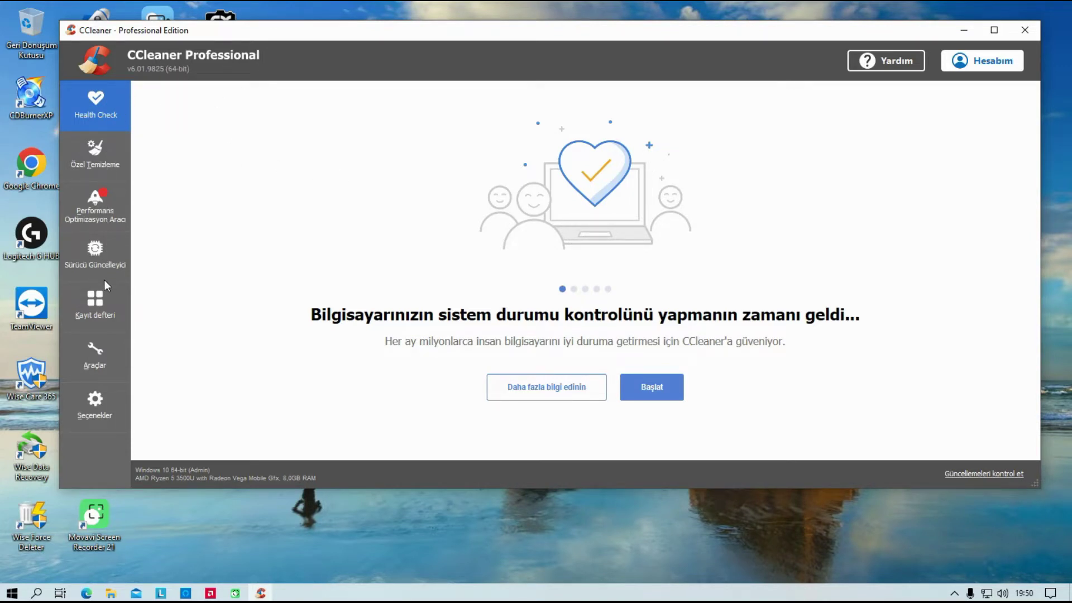
Go to Araçlar > Başlatma and show the Scheduled Tasks list.
left_click(93, 353)
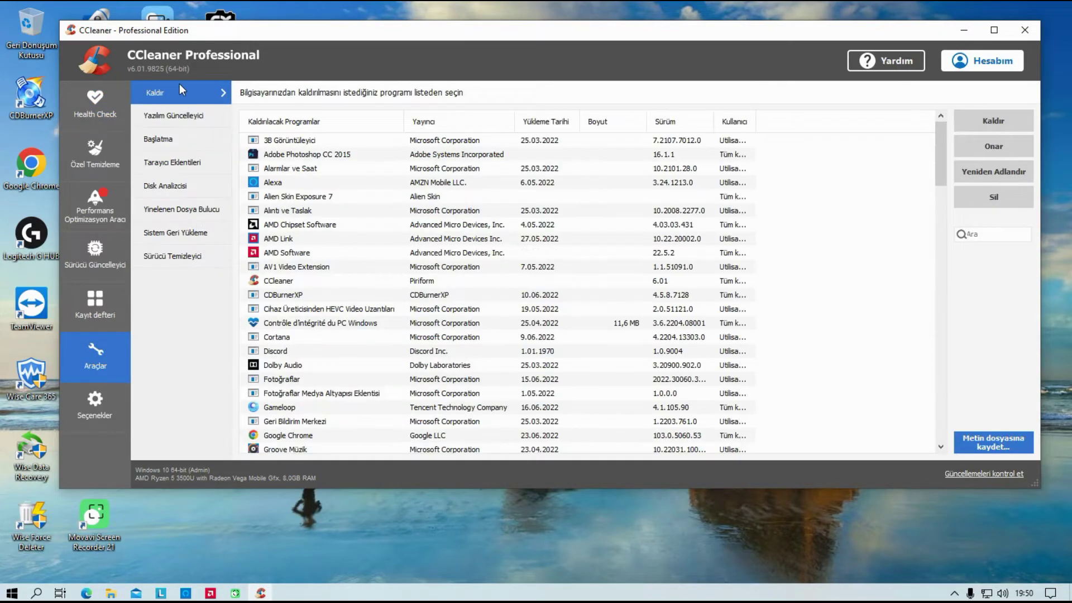
left_click(186, 144)
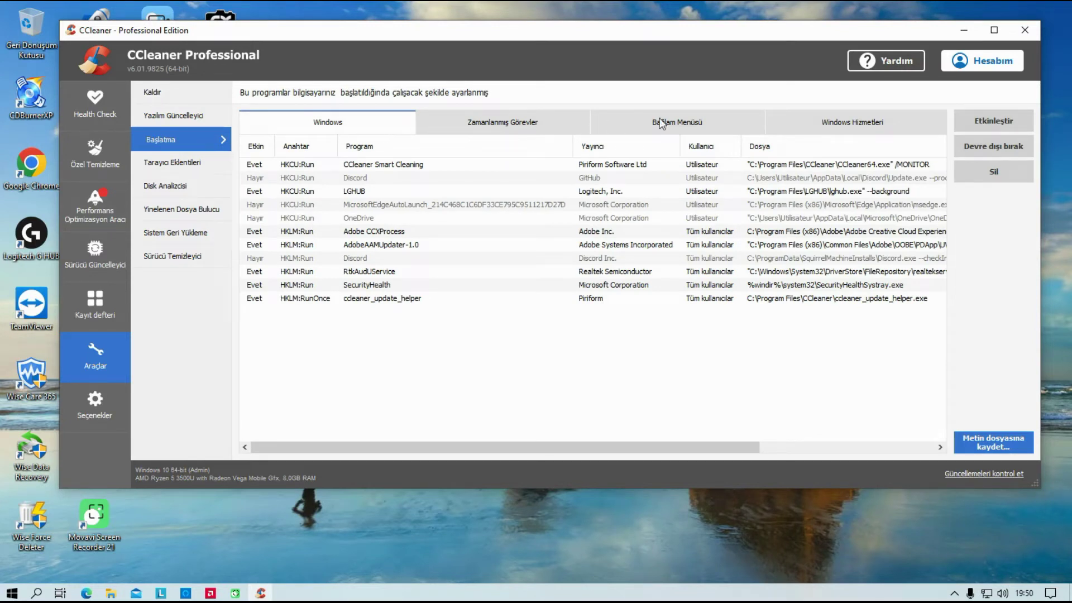
left_click(506, 128)
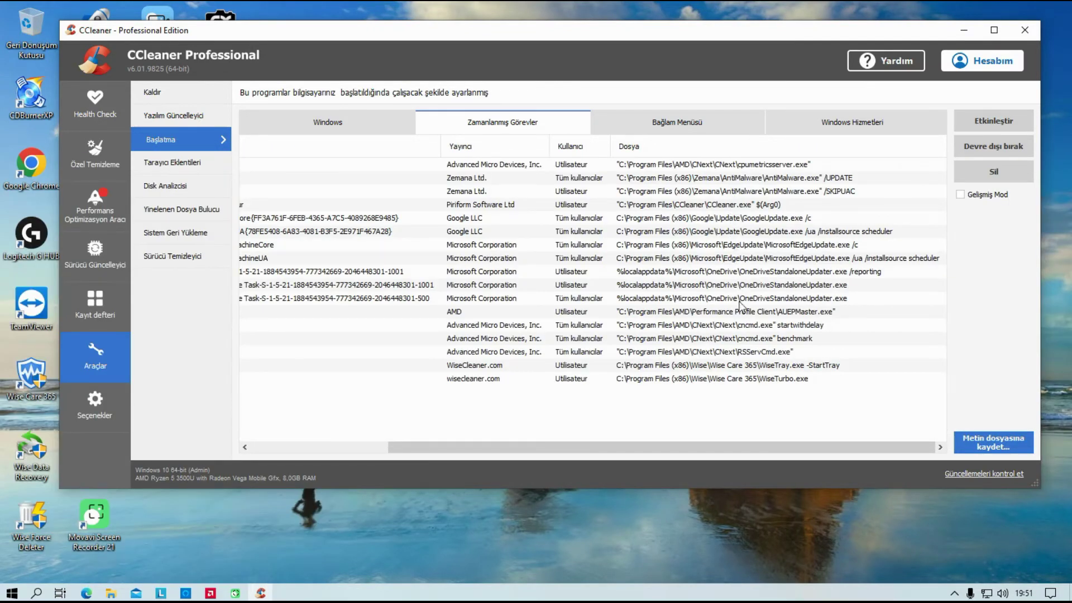
left_click_drag(718, 447, 587, 455)
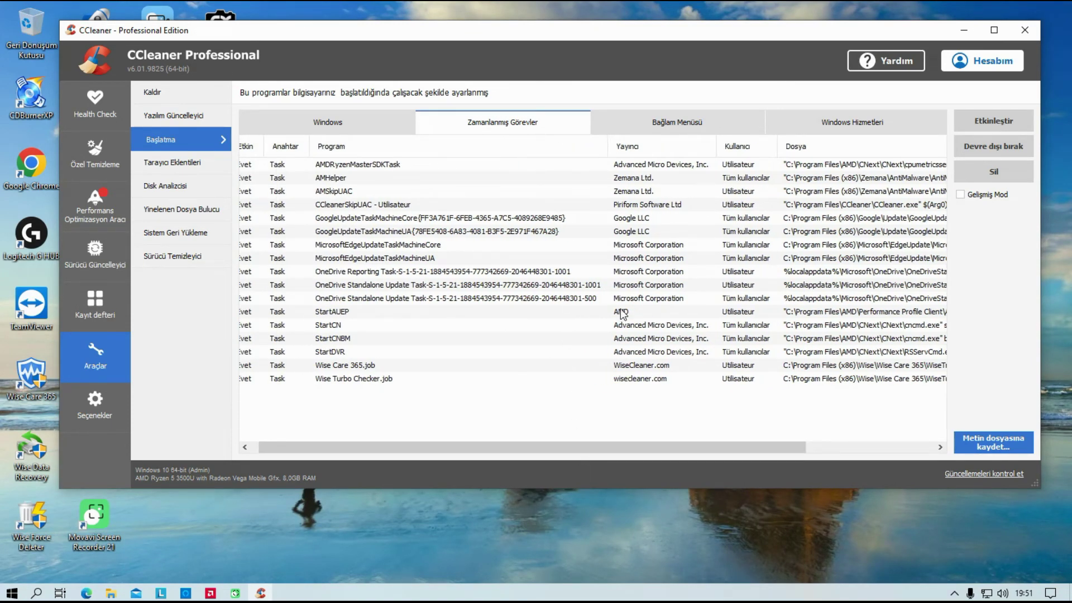
Inspect the OneDrive reporting task's actions without deleting, then bring up Sil for MicrosoftEdgeUpdateTaskMachineCore.
left_click(424, 272)
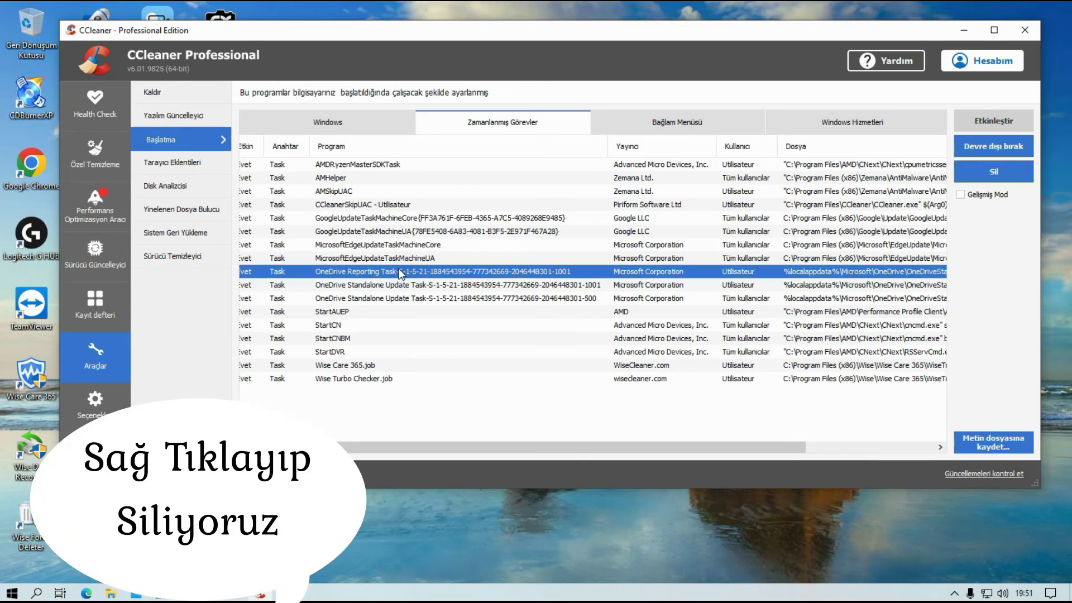
right_click(401, 273)
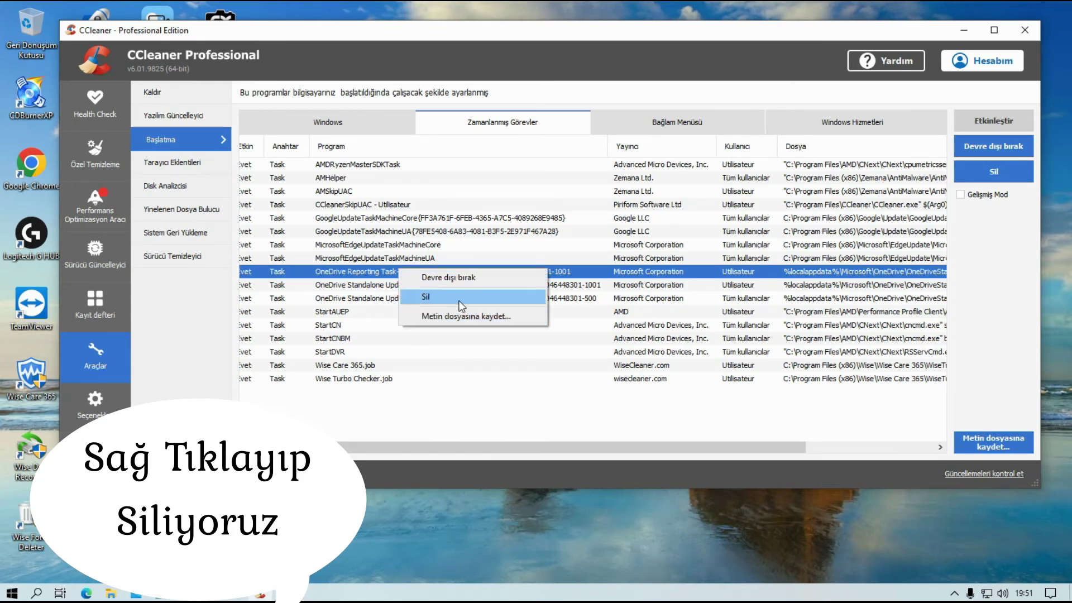
left_click(470, 382)
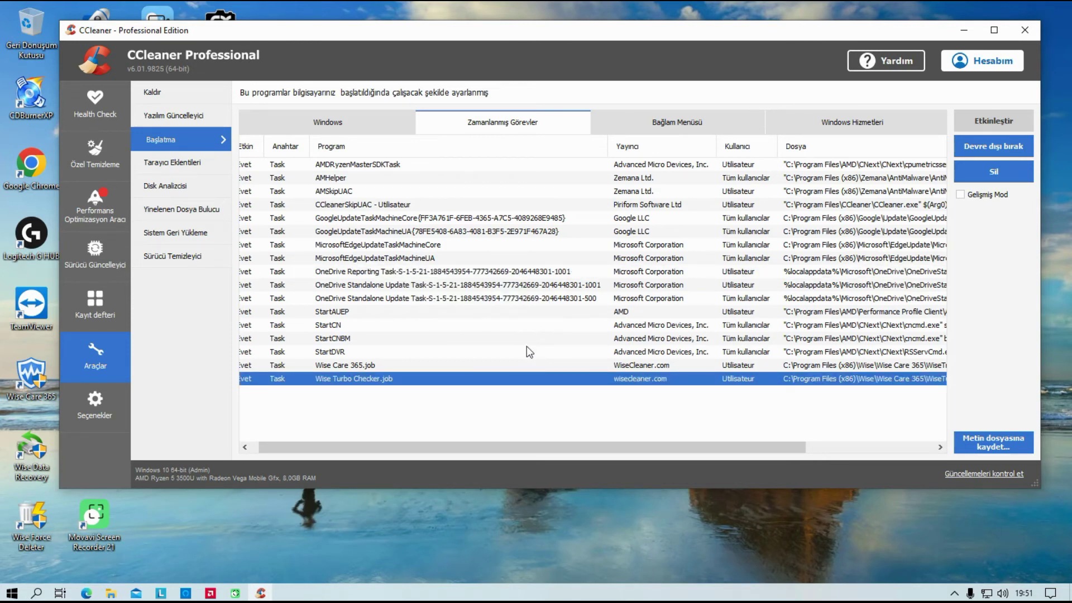
right_click(413, 245)
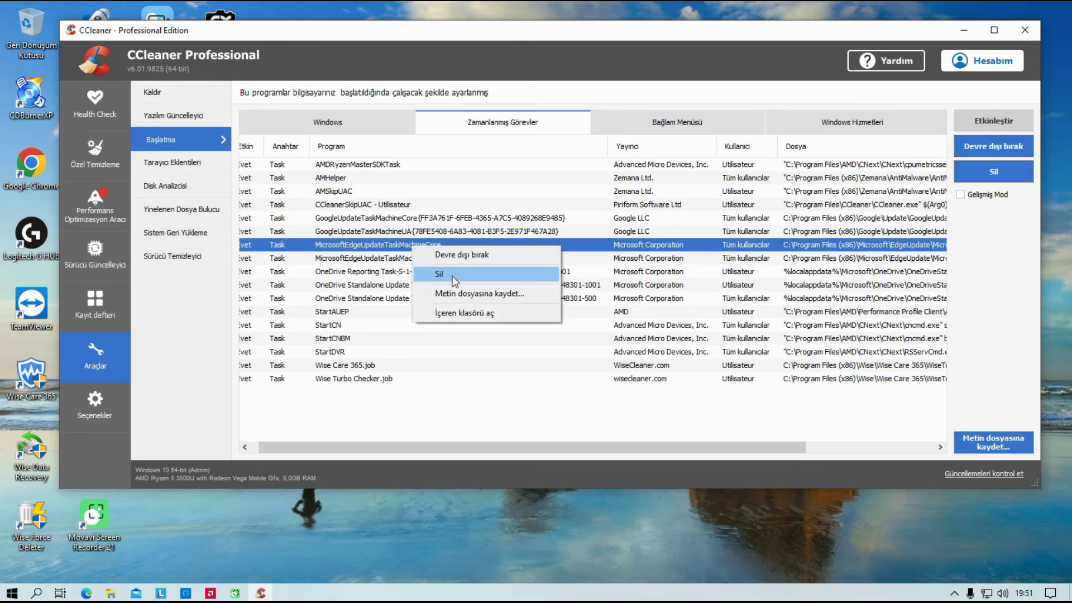